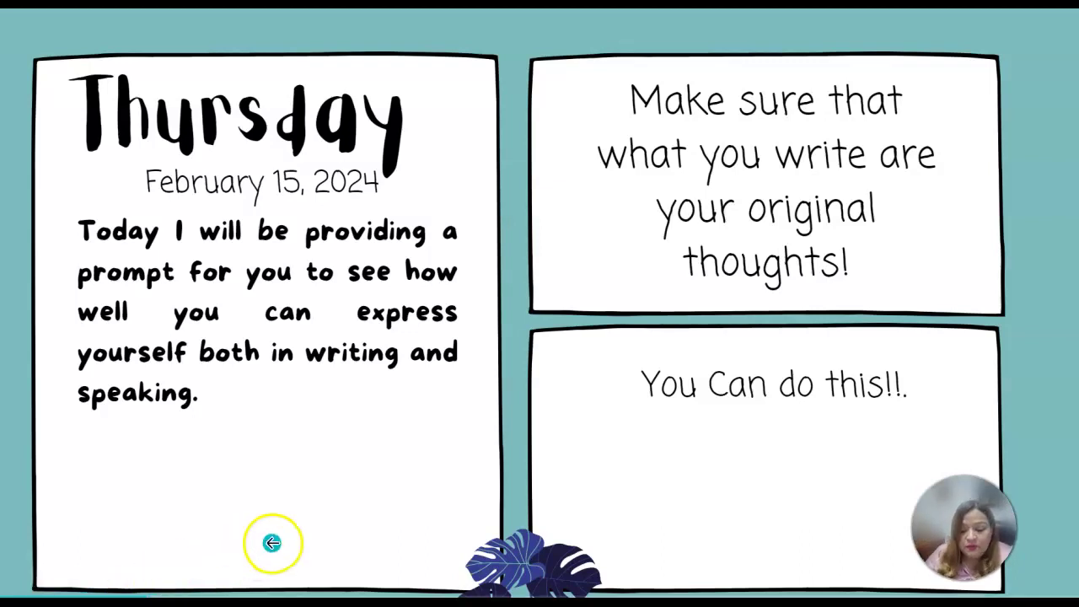
# Exit the full-screen Thursday, February 15, 2024 slide presentation in Canva
pyautogui.press('Escape')
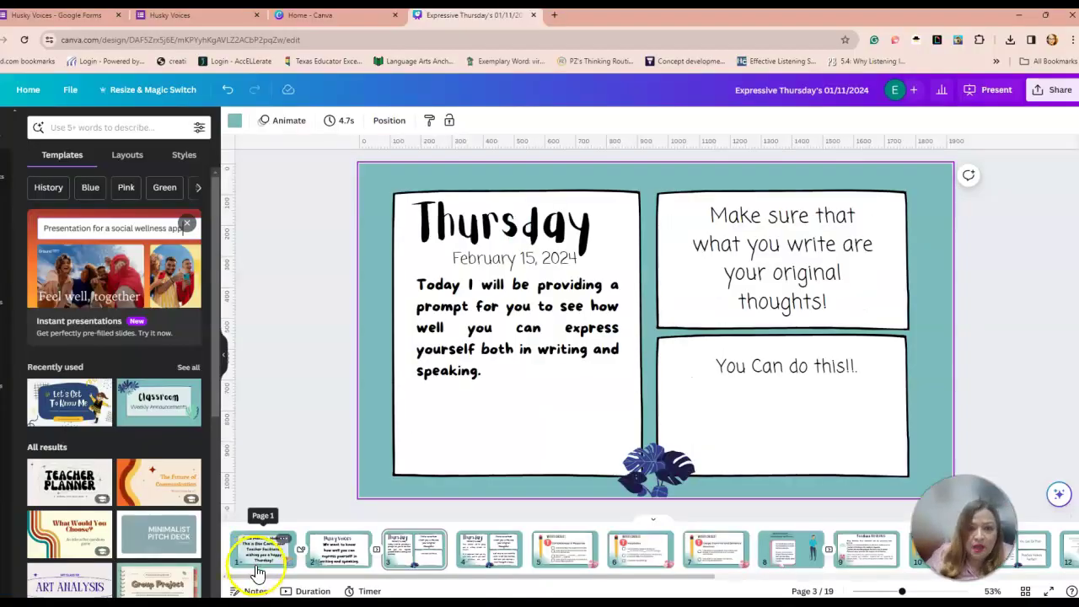
# Switch to the Husky Voices form, go through its filled-in first page, and continue to the next page
pyautogui.click(194, 16)
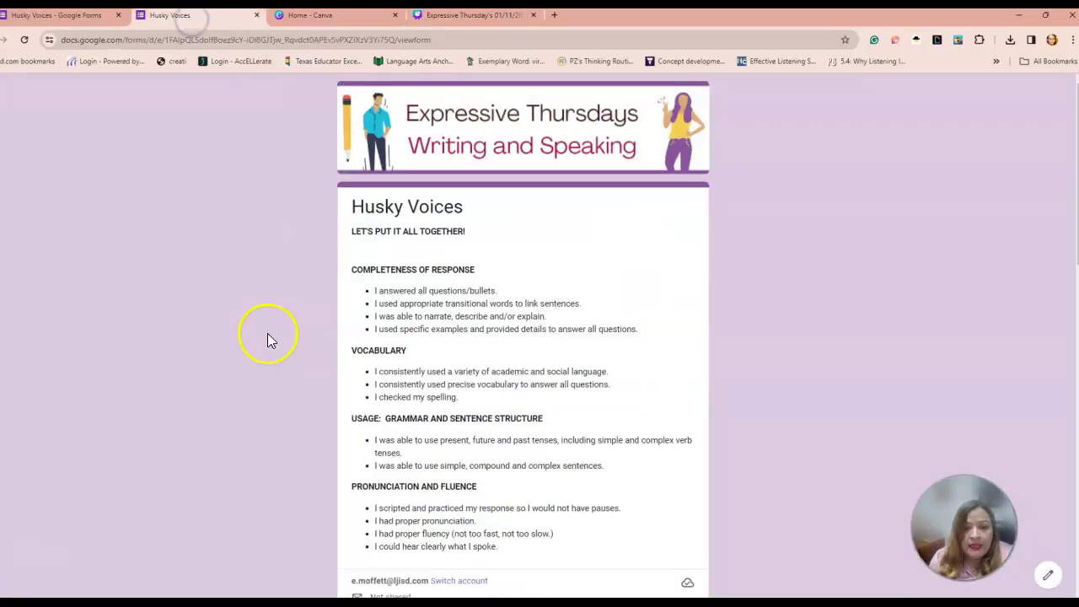
pyautogui.scroll(-1, 244, 381)
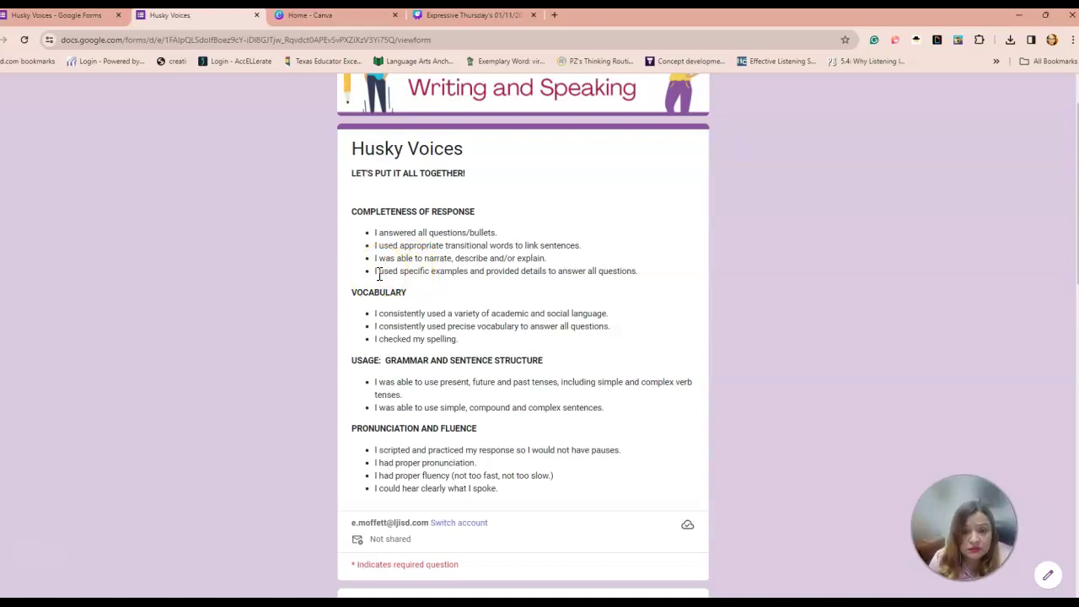
pyautogui.scroll(-1, 379, 274)
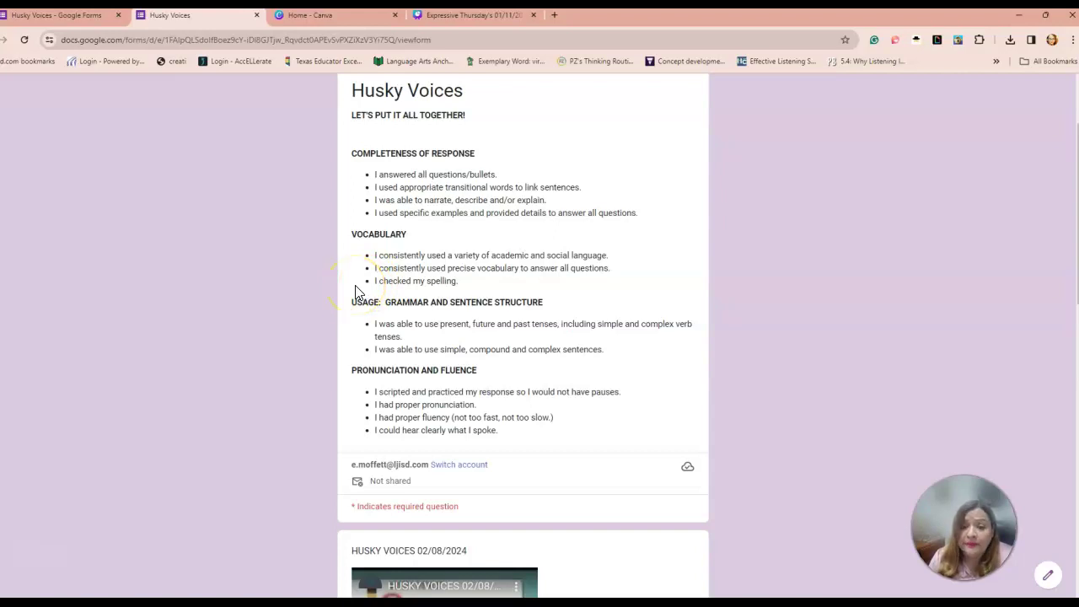
pyautogui.scroll(-1, 367, 306)
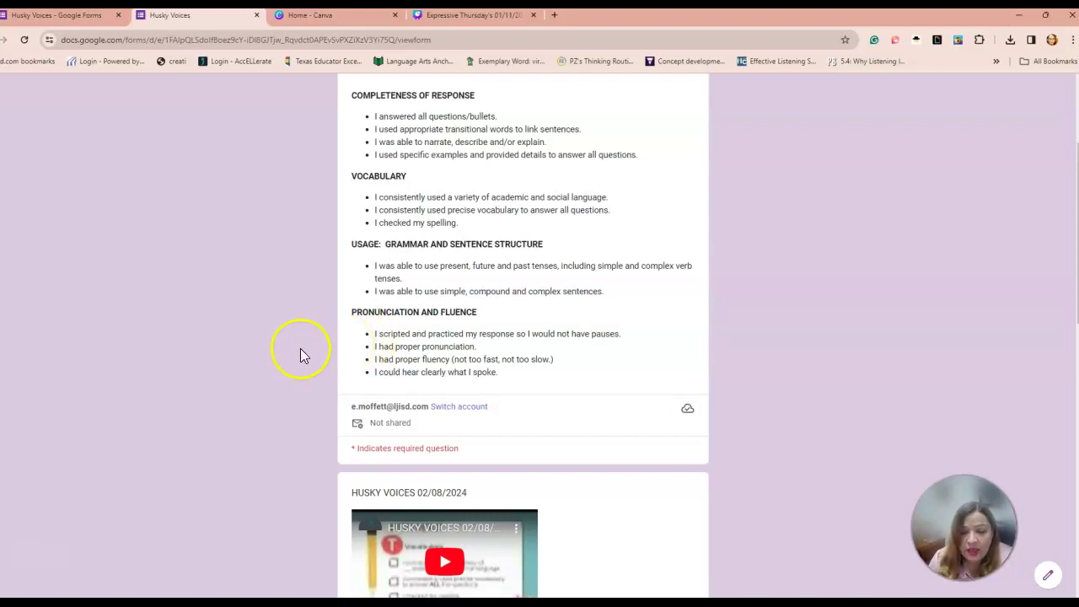
pyautogui.scroll(-5, 266, 345)
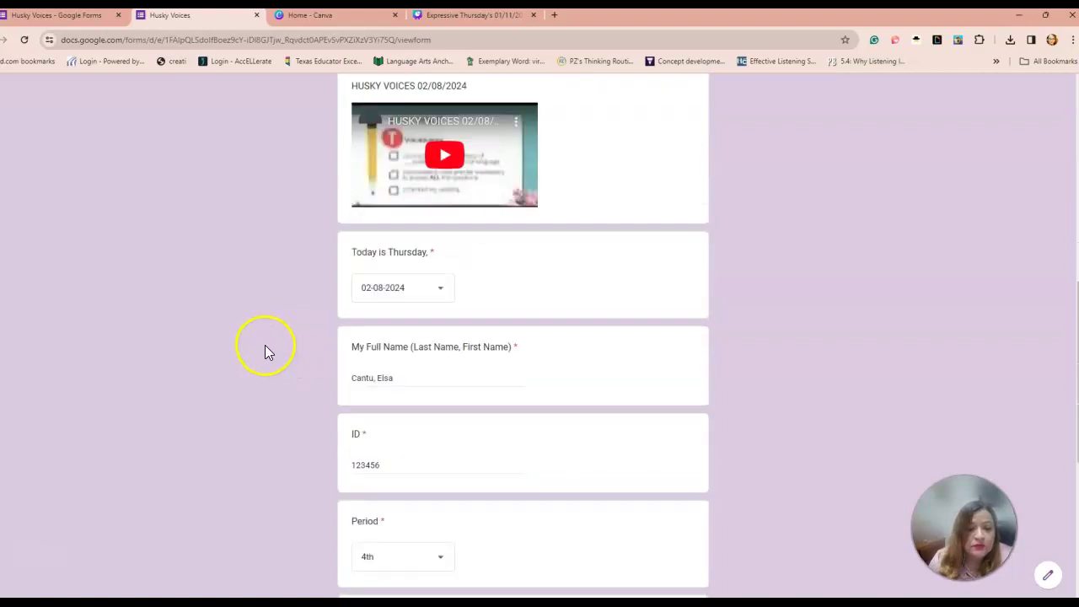
pyautogui.scroll(-5, 265, 346)
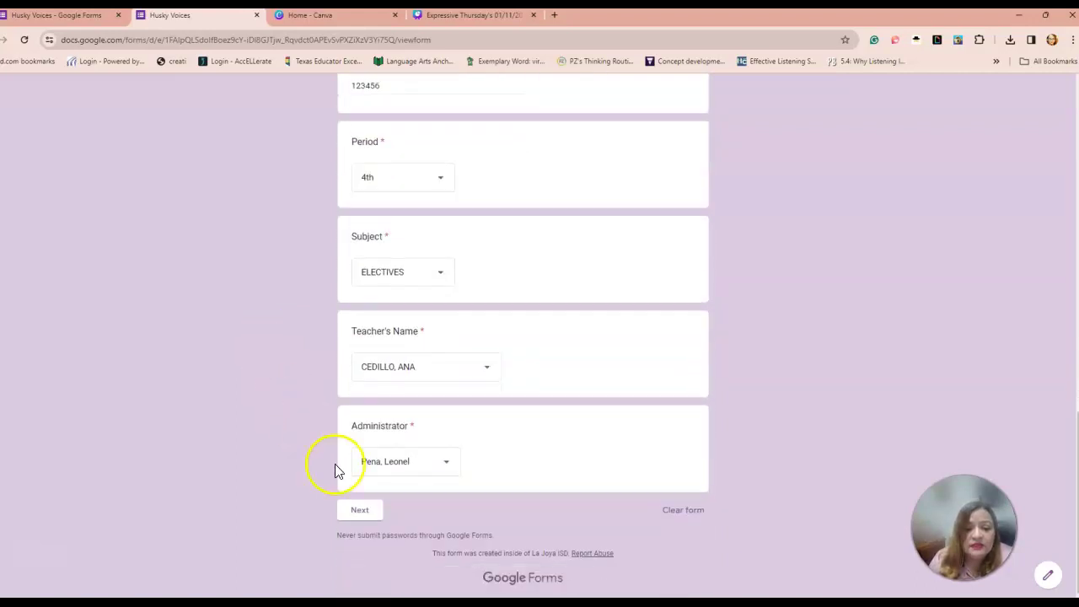
pyautogui.click(363, 512)
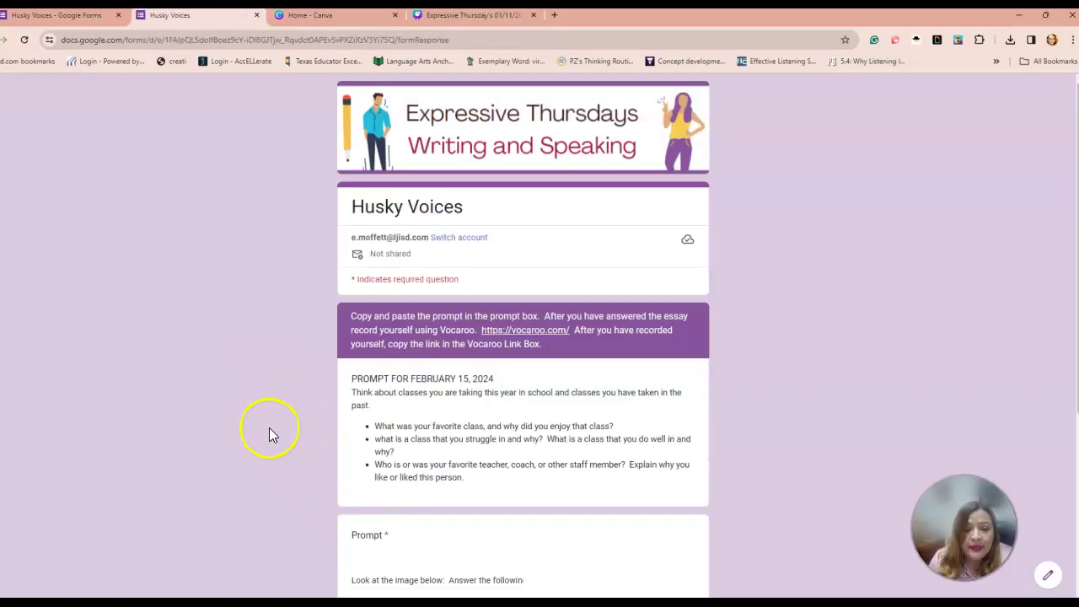
pyautogui.scroll(-1, 247, 426)
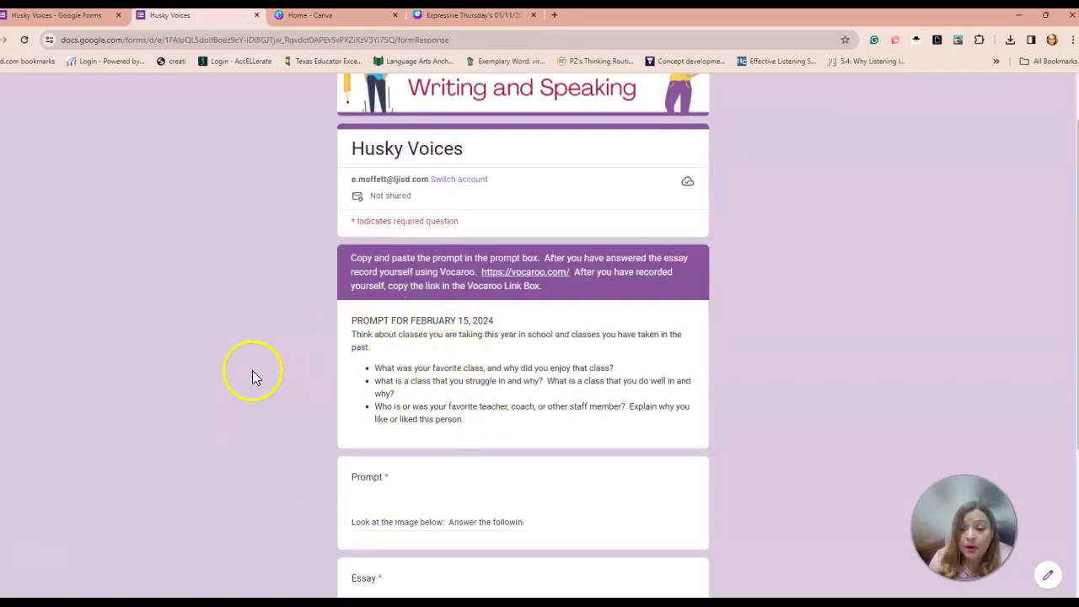
pyautogui.scroll(-1, 252, 372)
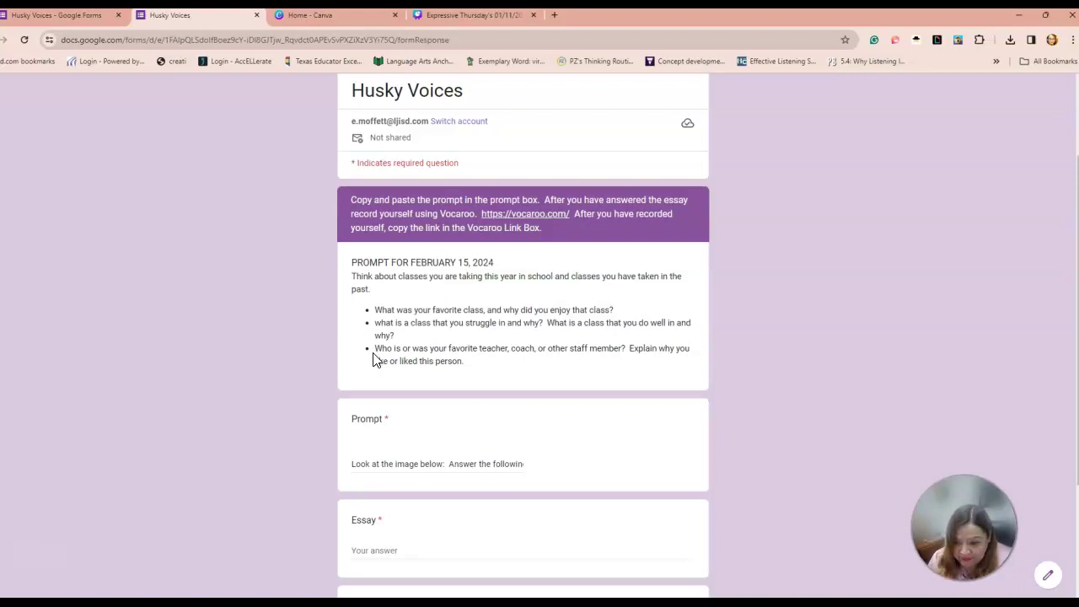
# Replace the Prompt answer's old text with the February 15 prompt 'Think about classes you are taking this year…'
pyautogui.click(372, 312)
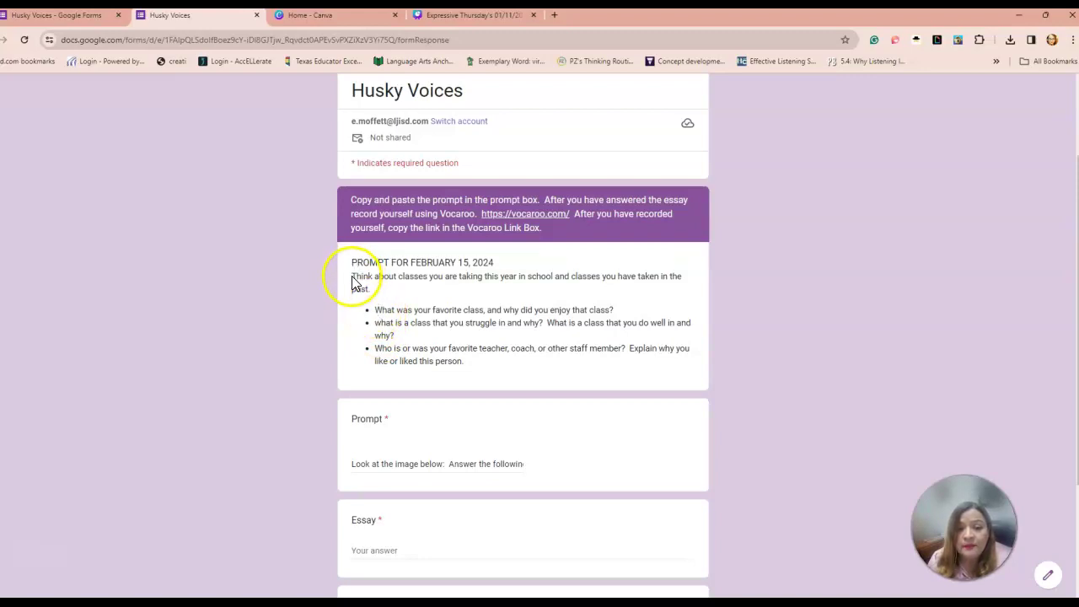
pyautogui.moveTo(352, 277)
pyautogui.mouseDown()
pyautogui.moveTo(458, 355)
pyautogui.moveTo(492, 356)
pyautogui.mouseUp()
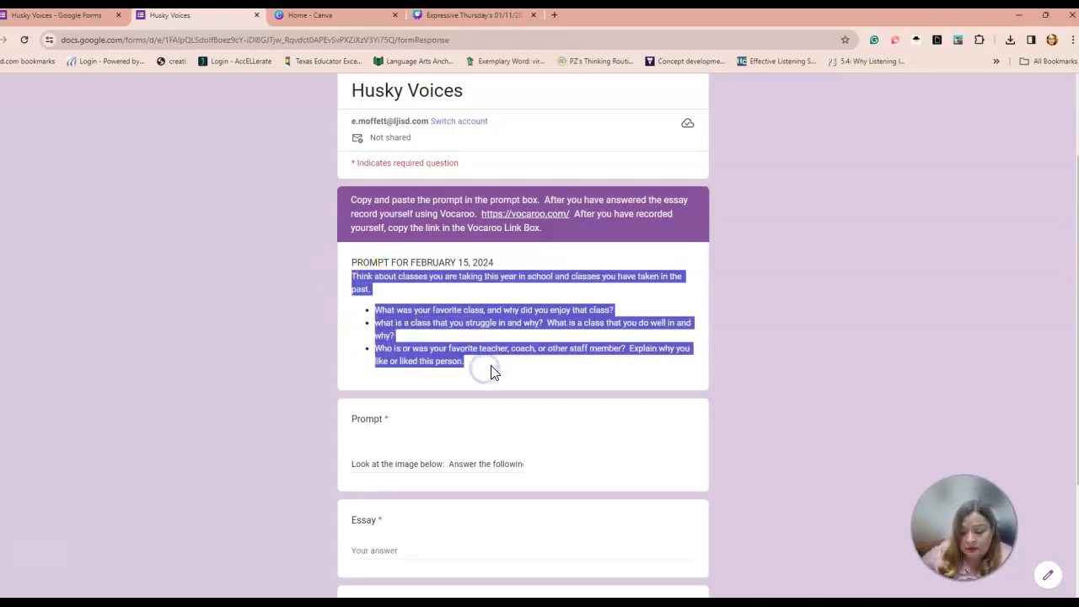
pyautogui.click(377, 455)
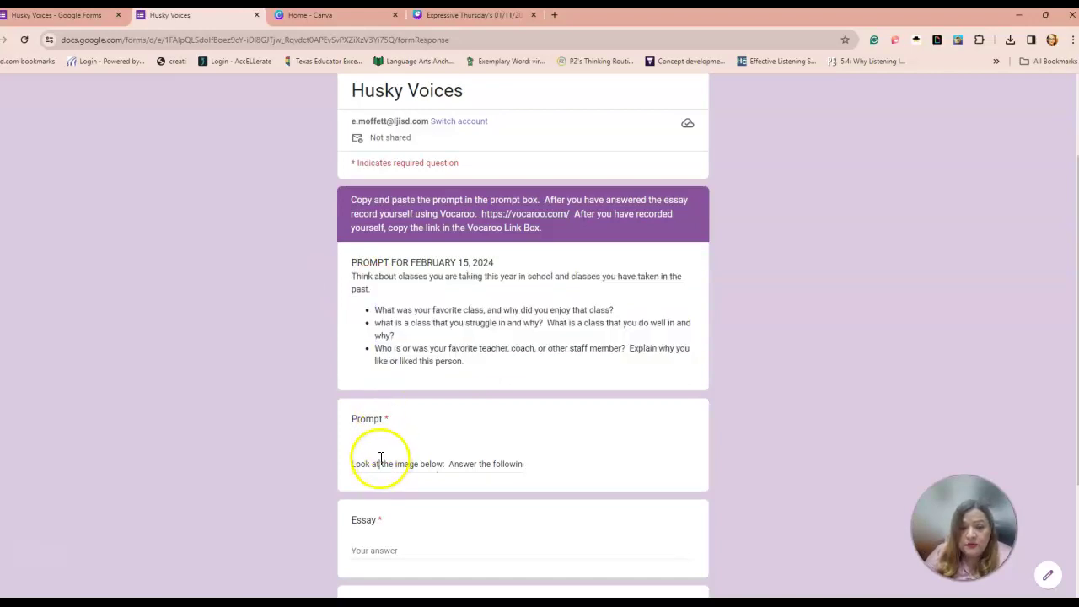
pyautogui.moveTo(352, 464); pyautogui.dragTo(670, 506)
pyautogui.press('BackSpace')
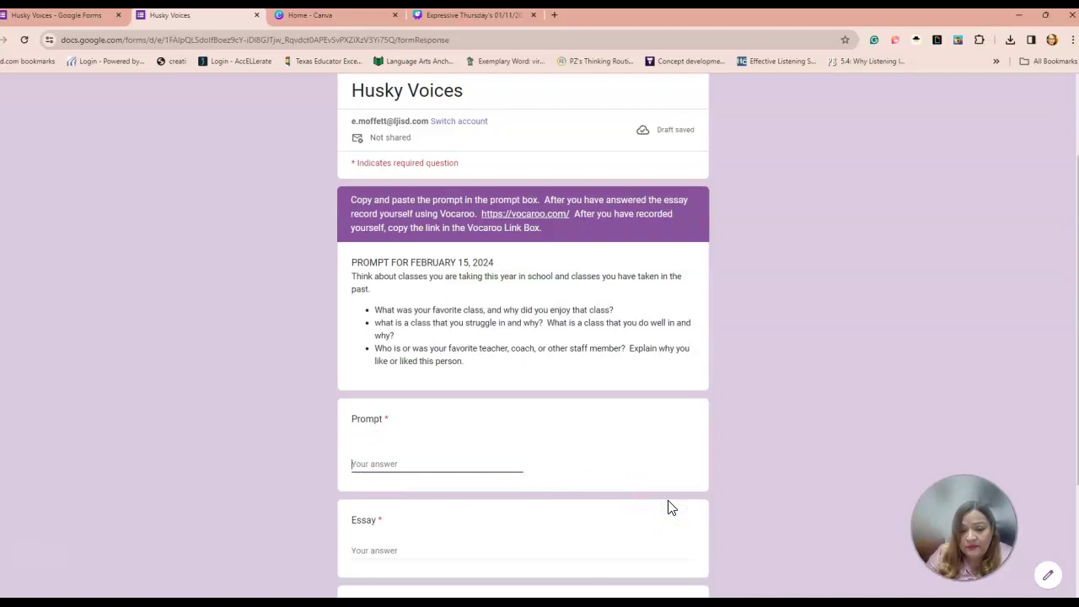
pyautogui.hotkey('ctrl', 'v')
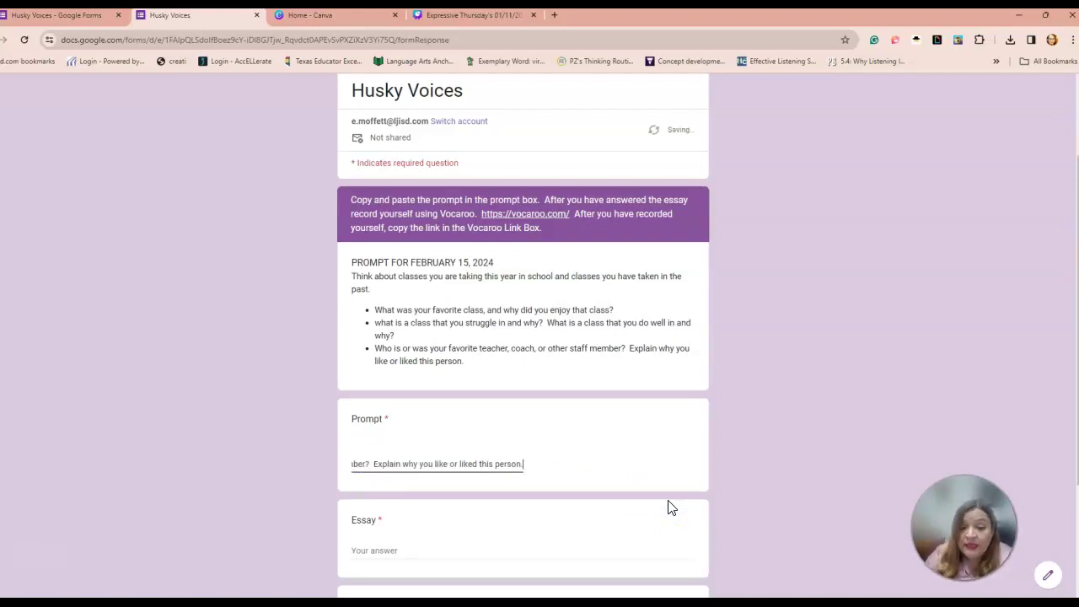
# Start an answer in the Essay field and try submitting the form responses
pyautogui.scroll(-2, 380, 523)
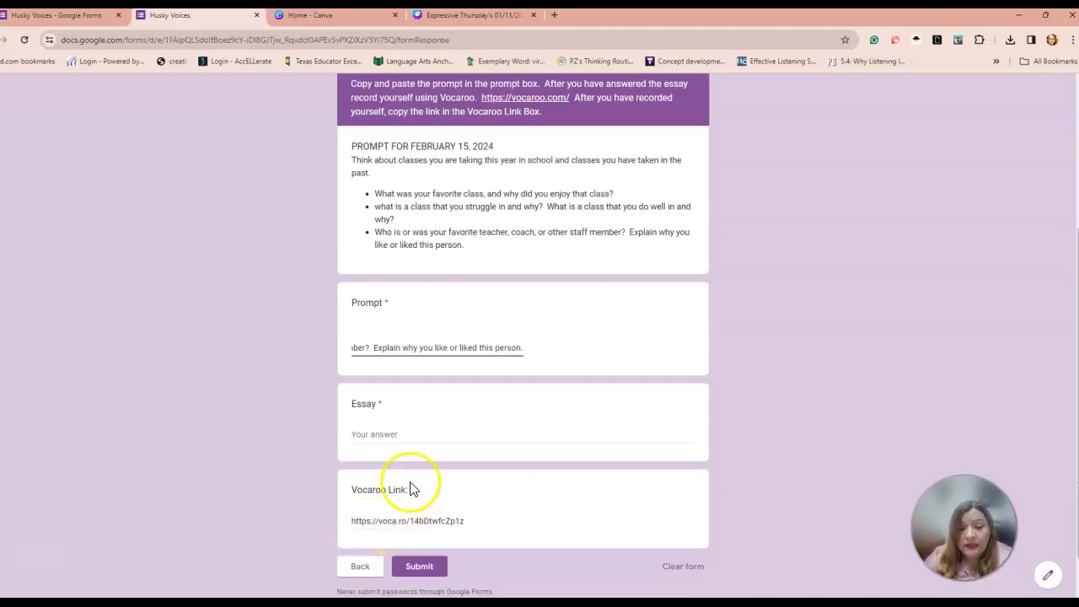
pyautogui.click(379, 434)
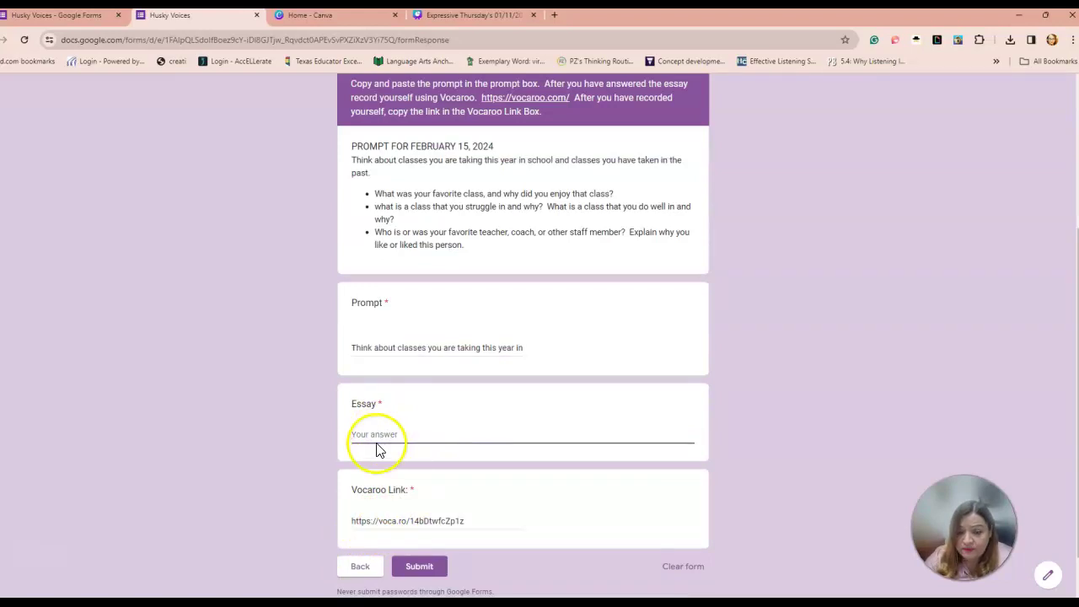
pyautogui.click(372, 523)
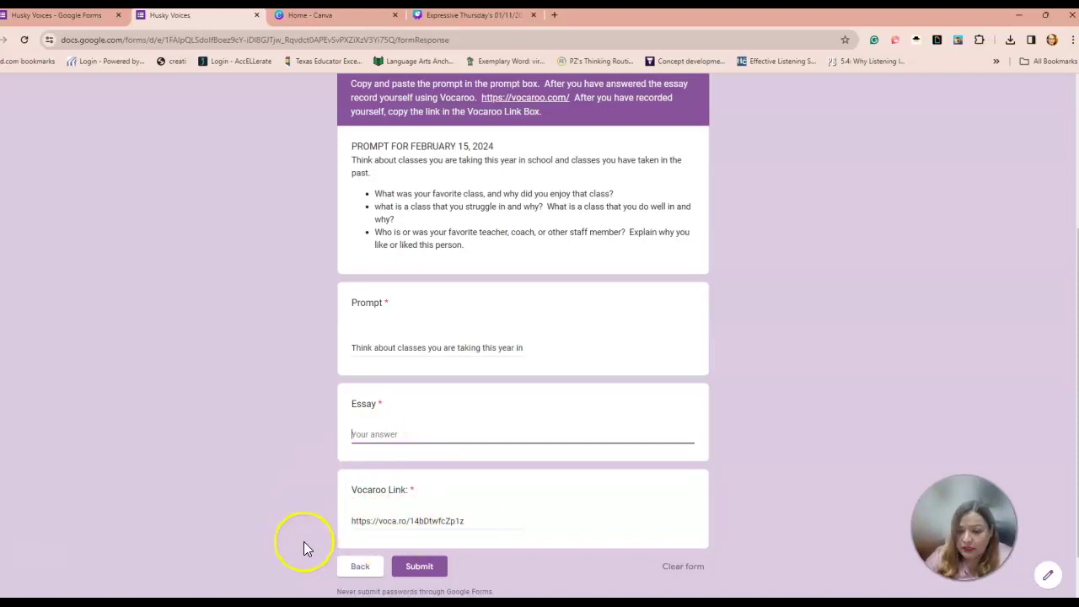
pyautogui.click(429, 567)
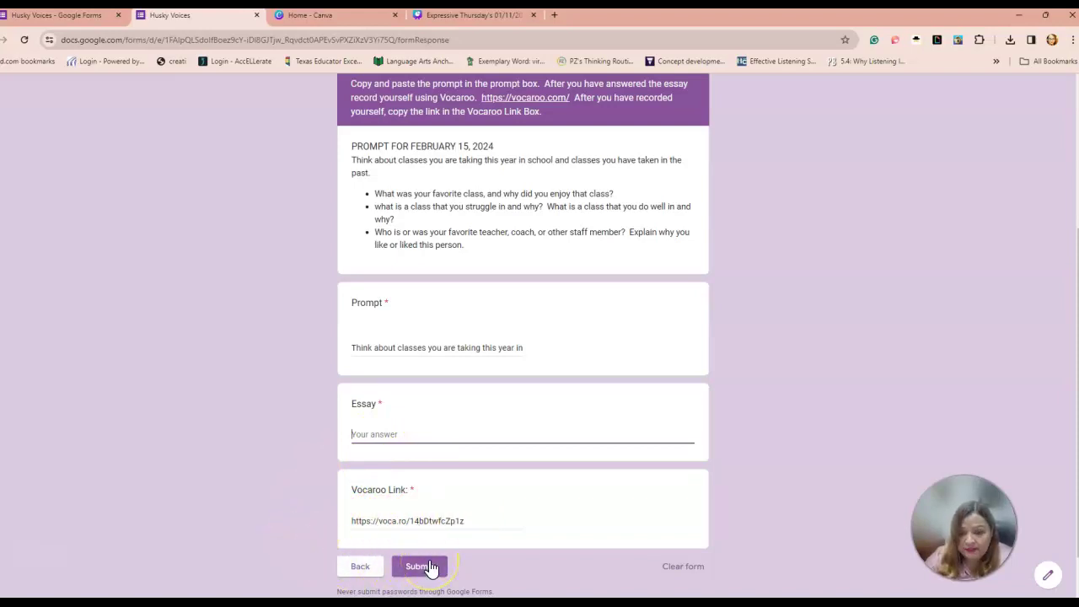
pyautogui.scroll(3, 294, 357)
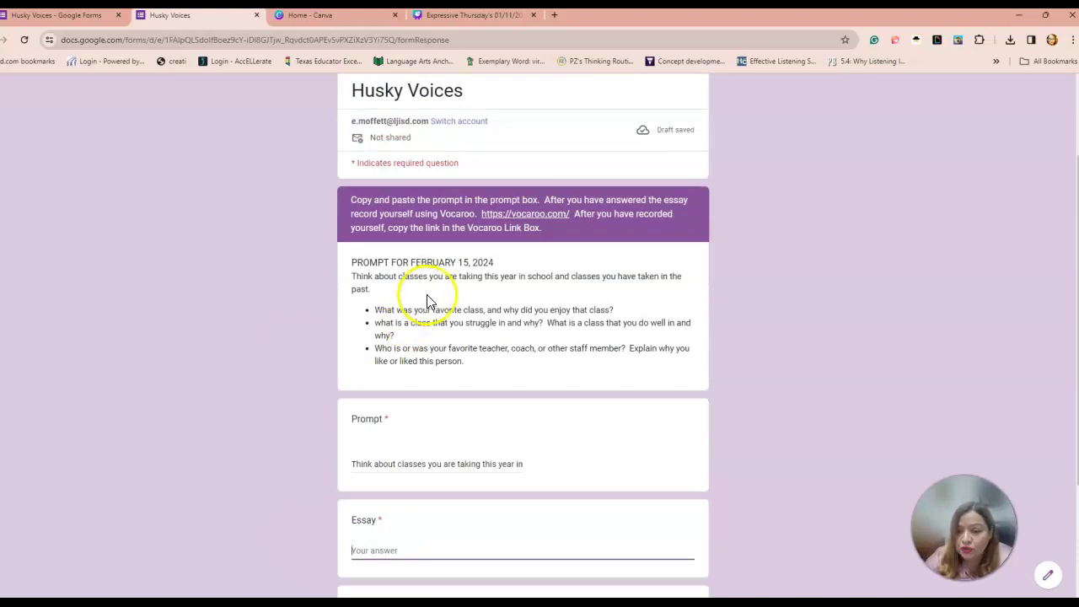